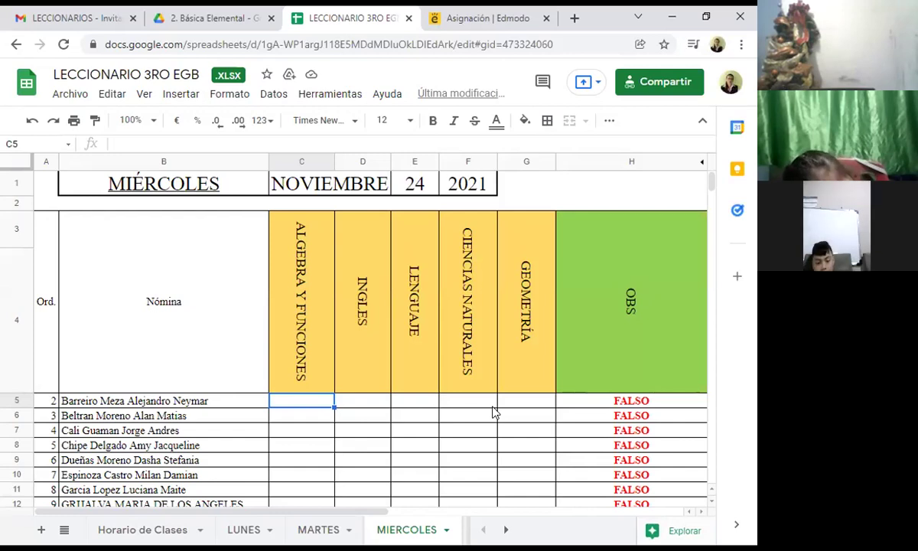
Enter A in cells C5 to C7 of the Algebra y Funciones column on the MIERCOLES sheet
type("A")
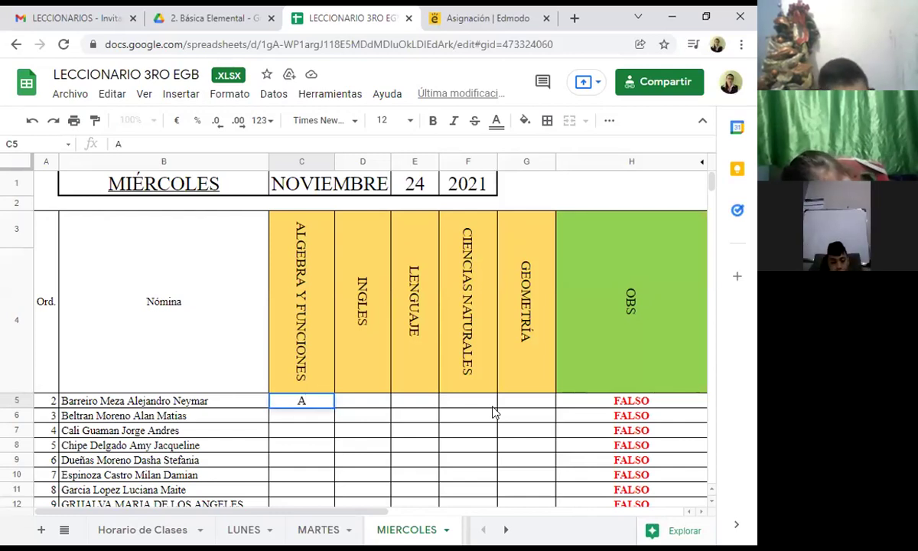
key("Return")
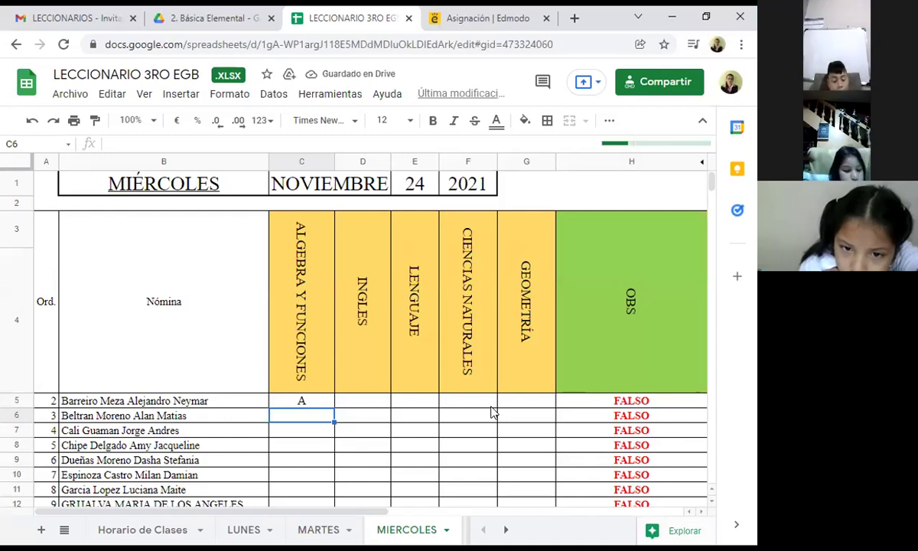
type("A")
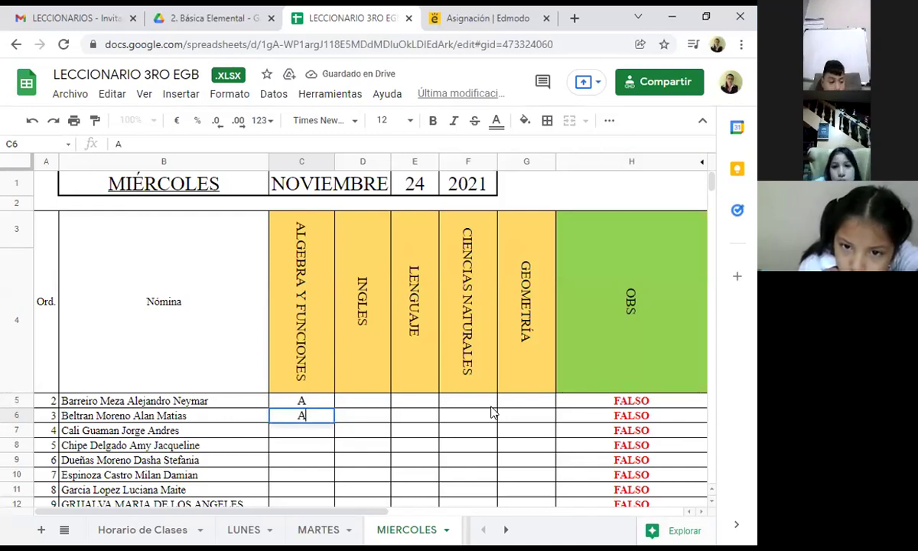
key("Return")
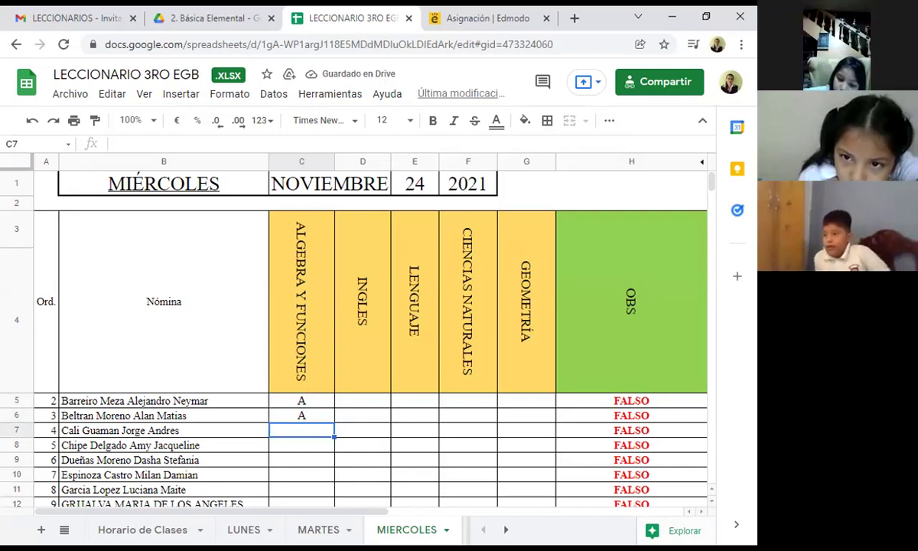
type("A")
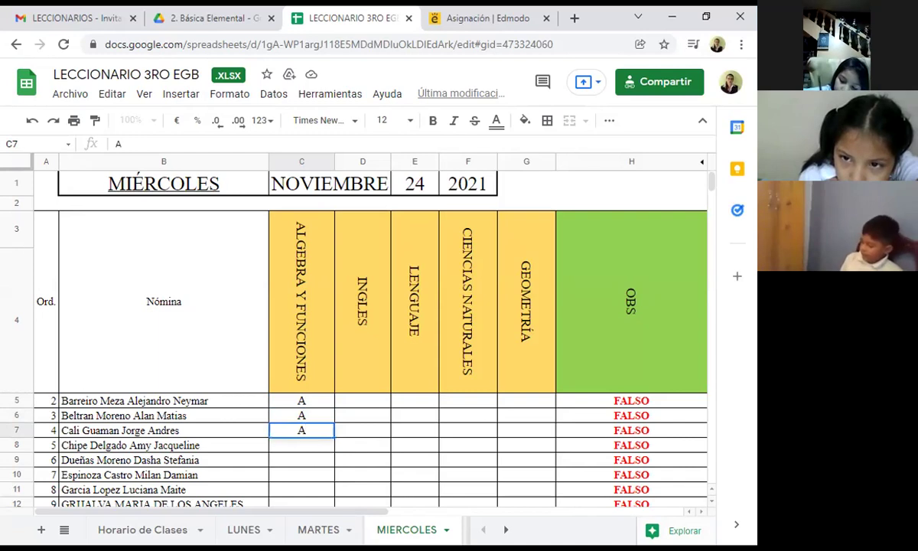
key("Return")
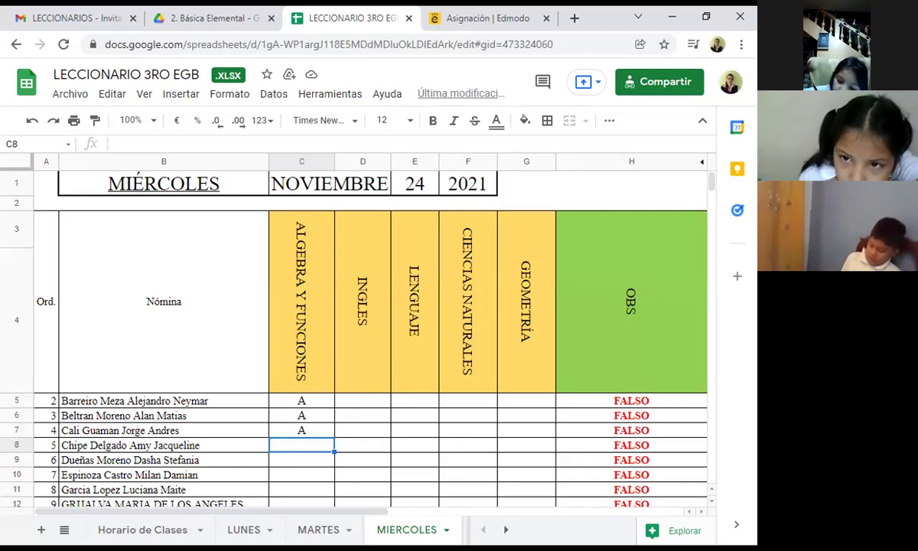
Enter F in C8 and A in C9 and C10 of the Algebra y Funciones column
type("F")
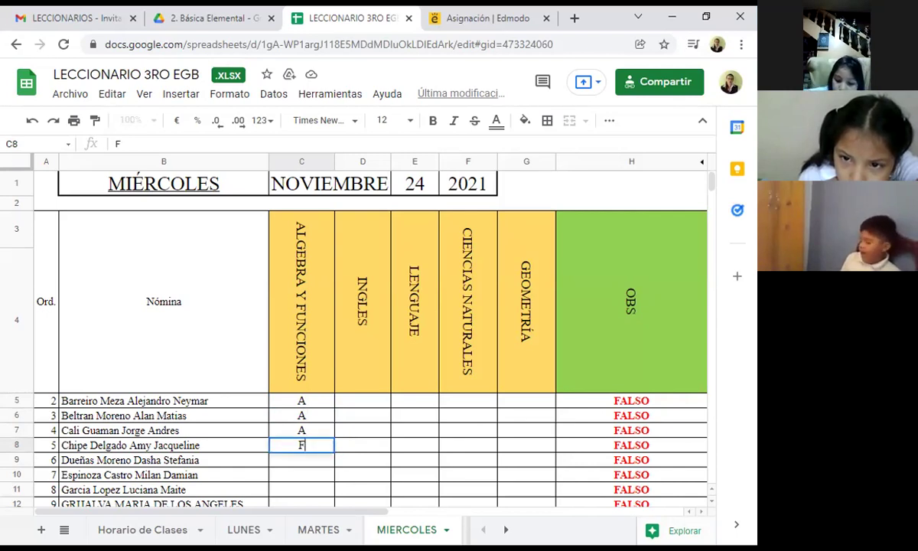
key("Return")
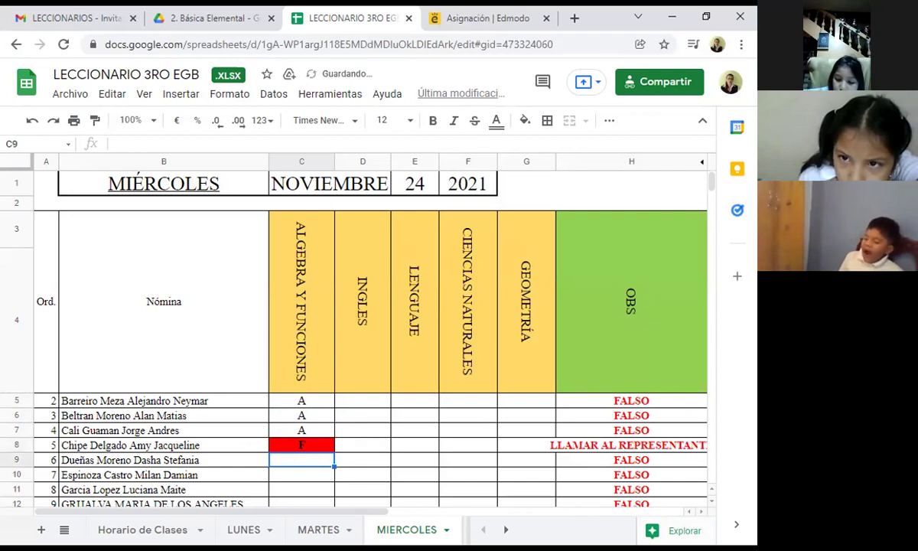
type("A")
key("Return")
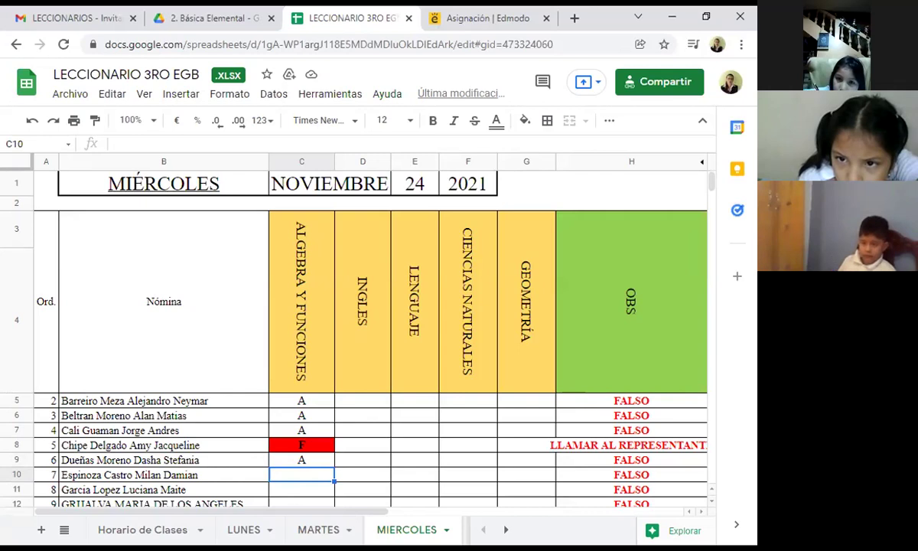
type("A")
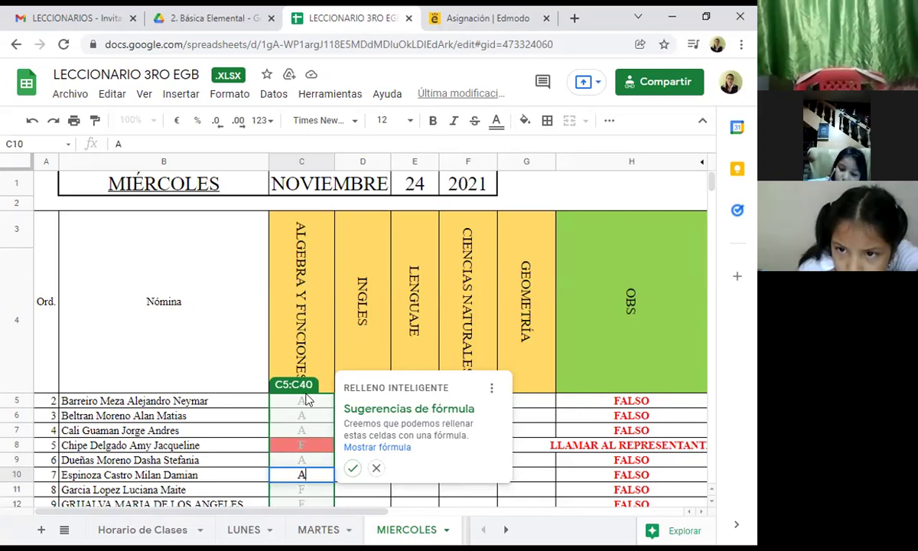
Change the attendance mark in C8 to A
left_click(311, 447)
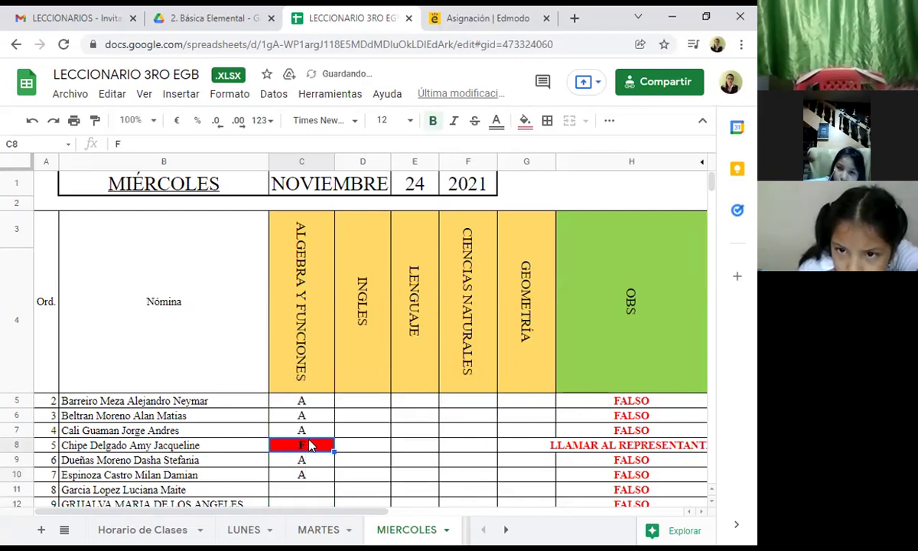
type("A")
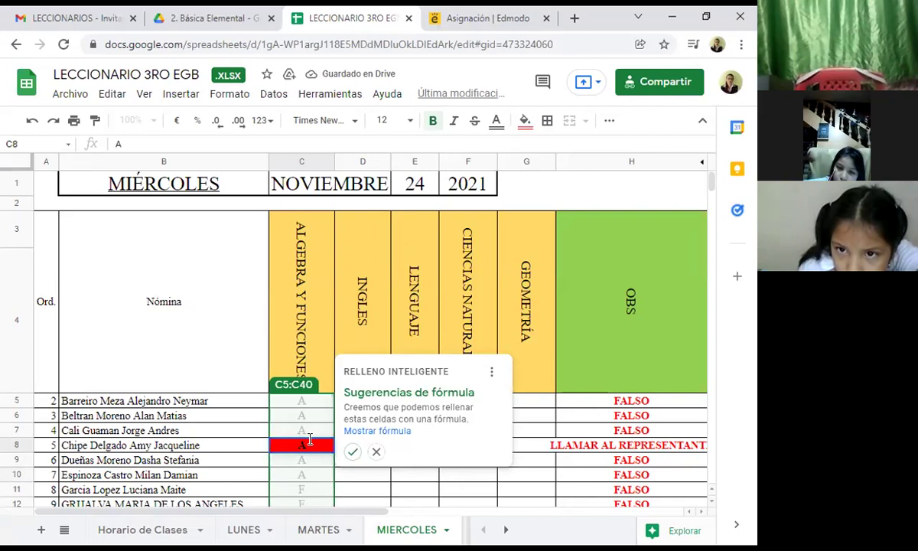
key("Return")
Enter A in C11 and F in C12 of the Algebra y Funciones column
key("Down")
key("Down")
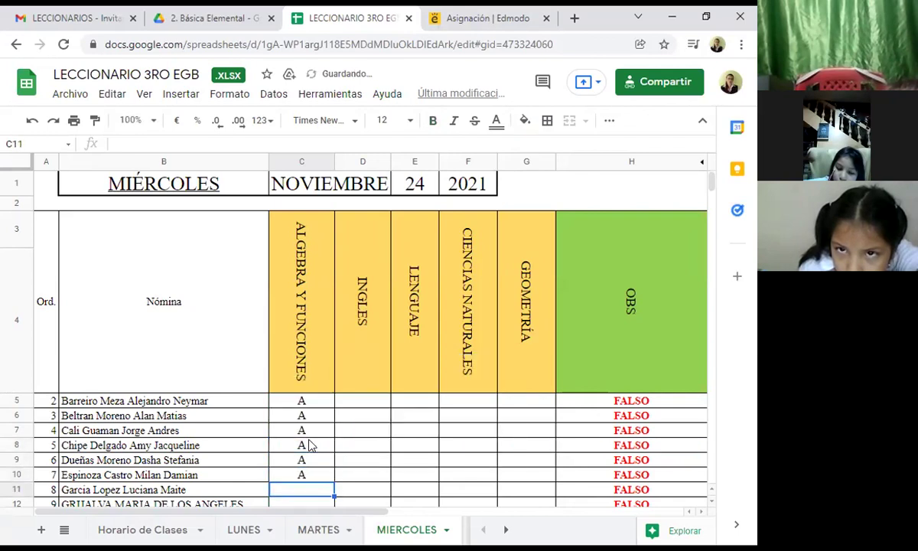
type("A")
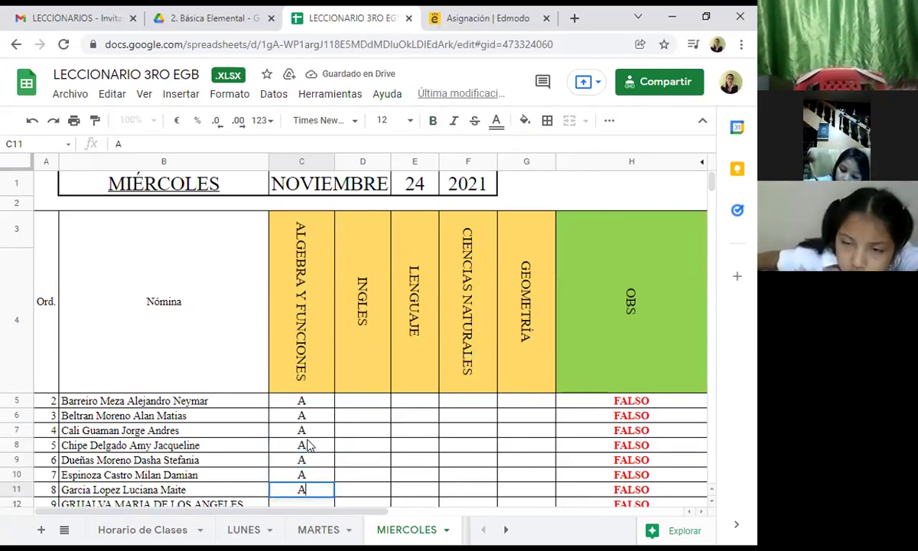
key("Return")
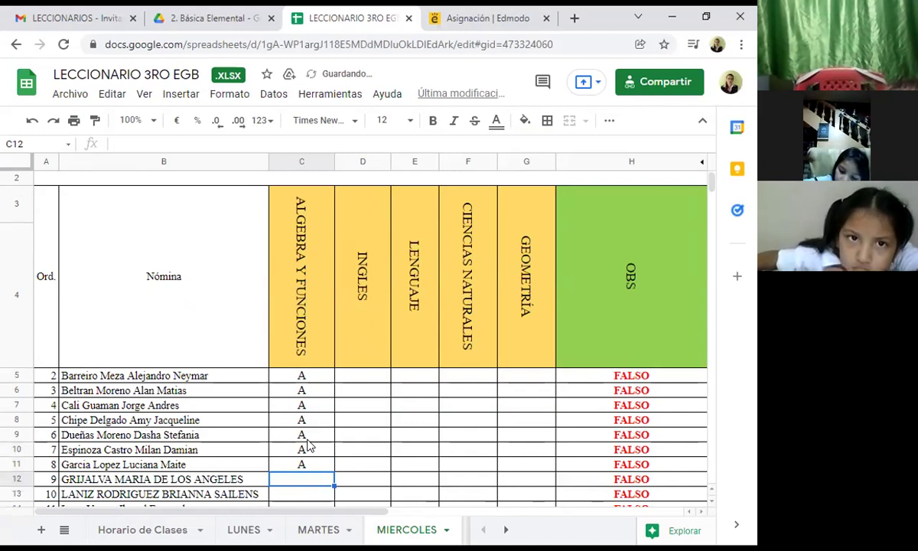
type("F")
key("Return")
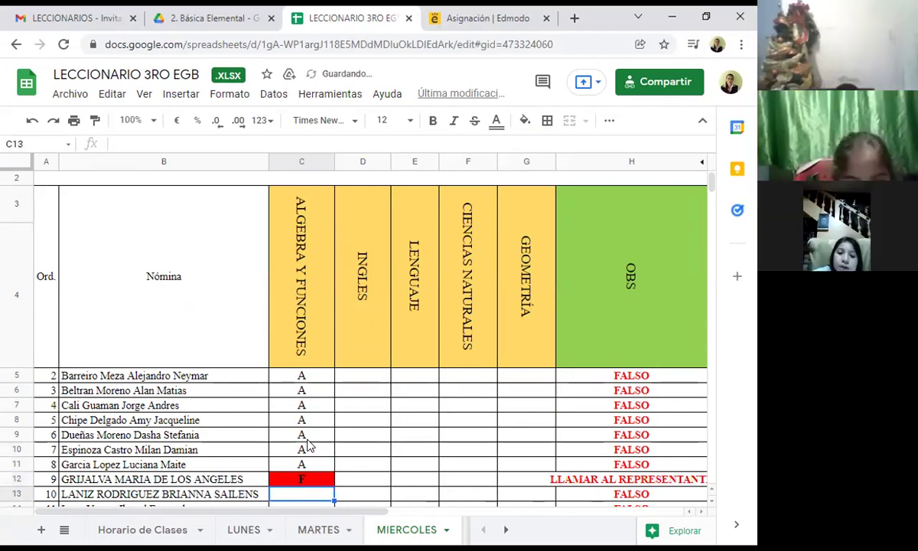
Enter A in cells C13 to C16 of the Algebra y Funciones column
type("A")
key("Return")
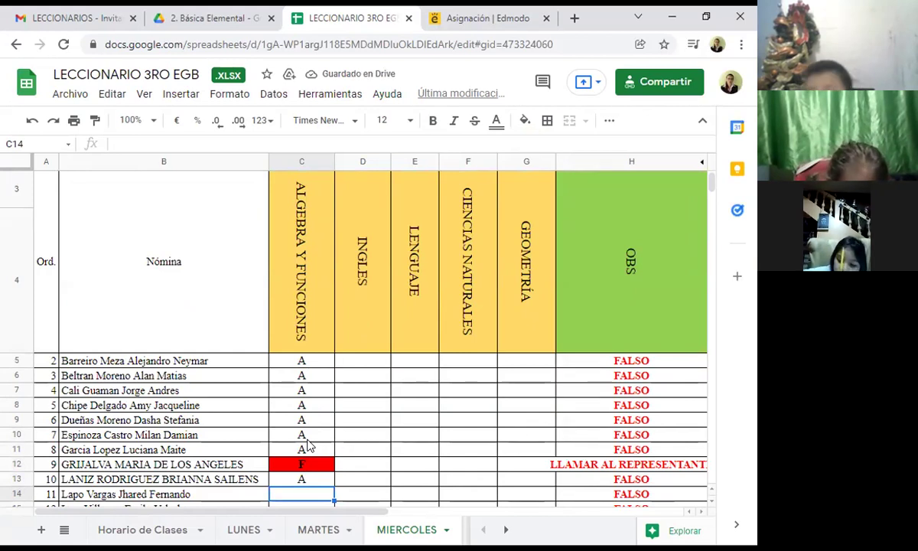
type("A")
key("Return")
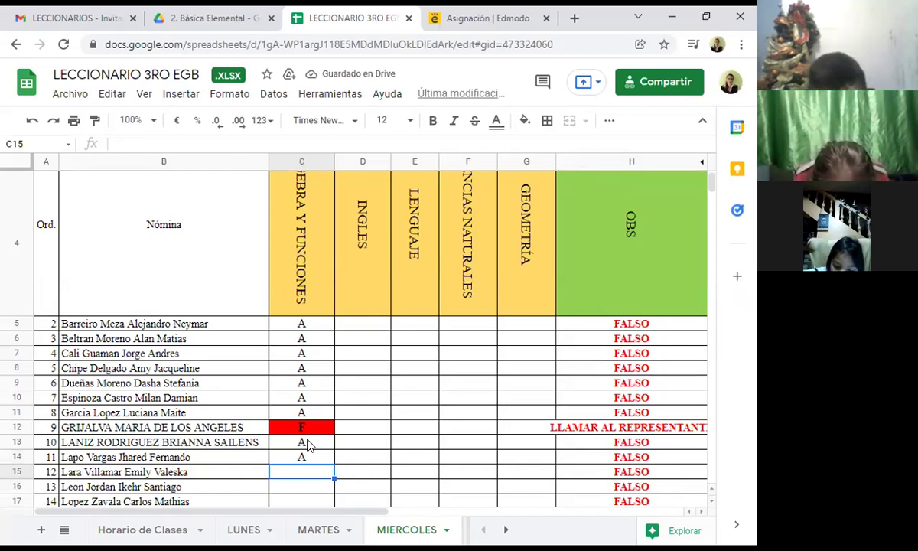
type("A")
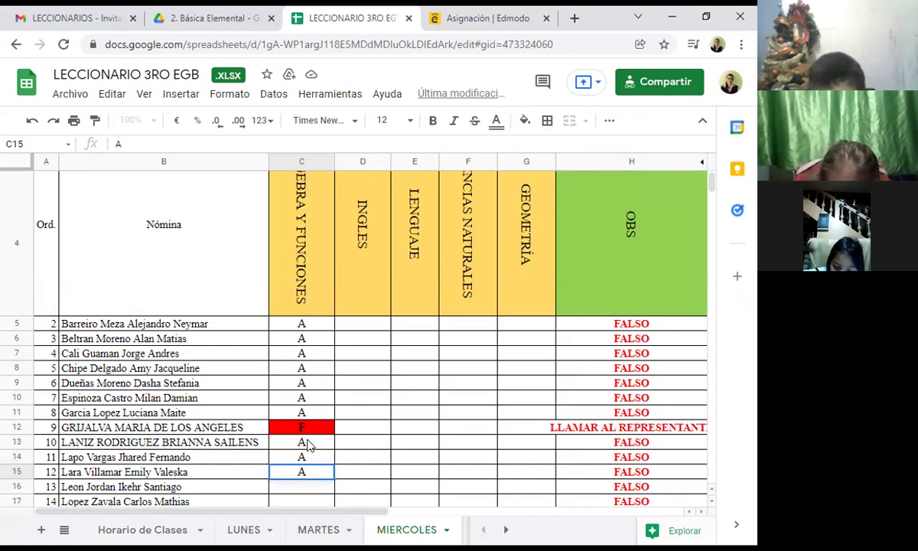
key("Return")
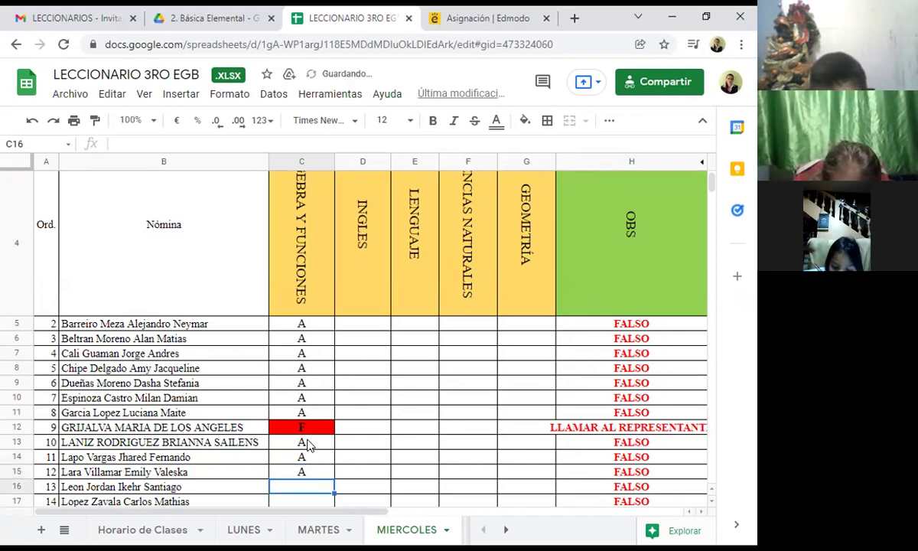
type("A")
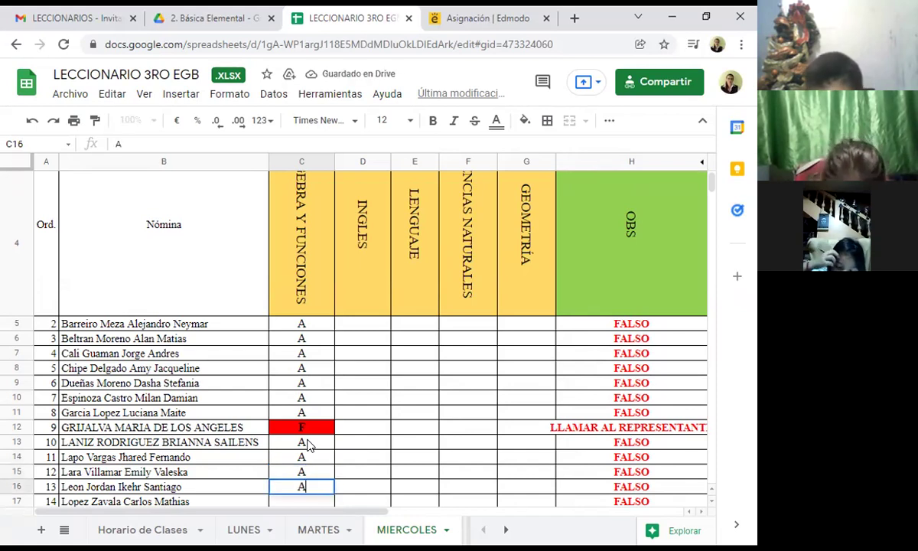
key("Return")
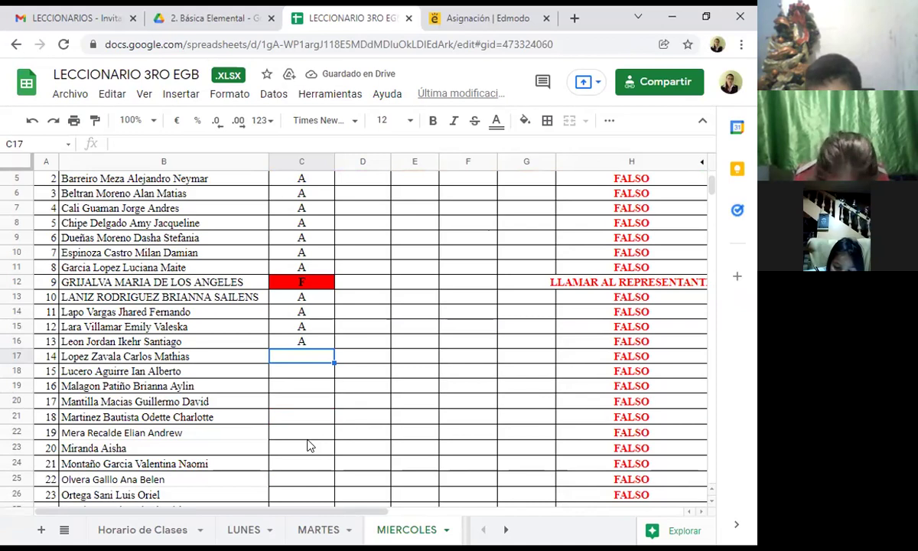
Enter A in cells C17 to C19 of the Algebra y Funciones column
type("A")
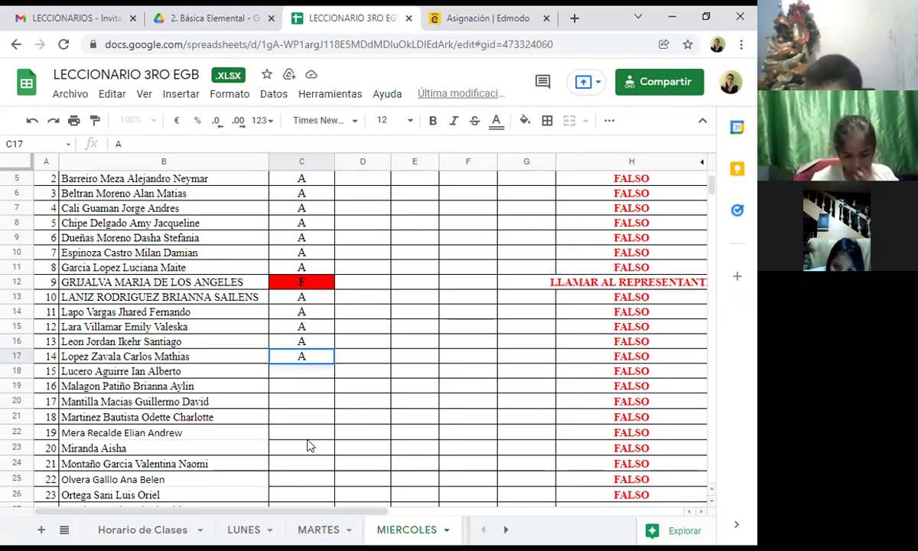
key("Return")
type("A")
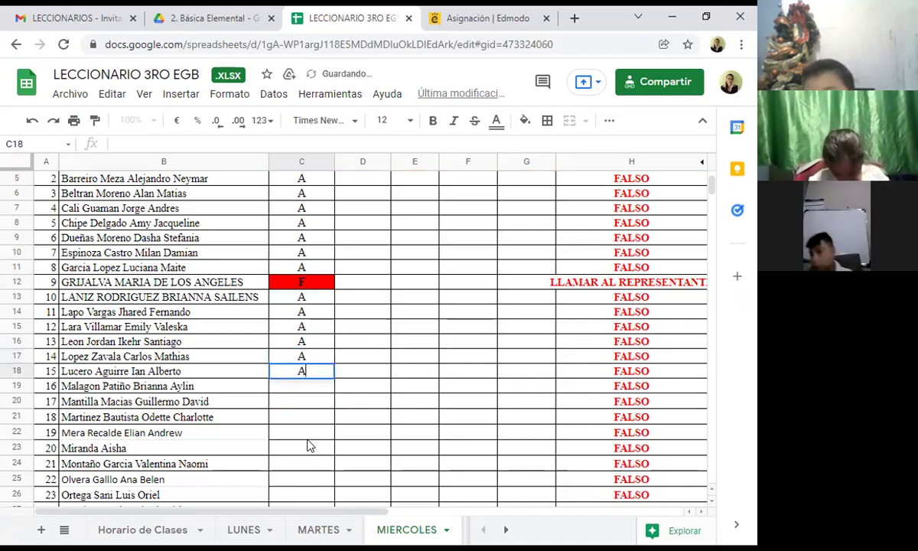
key("Return")
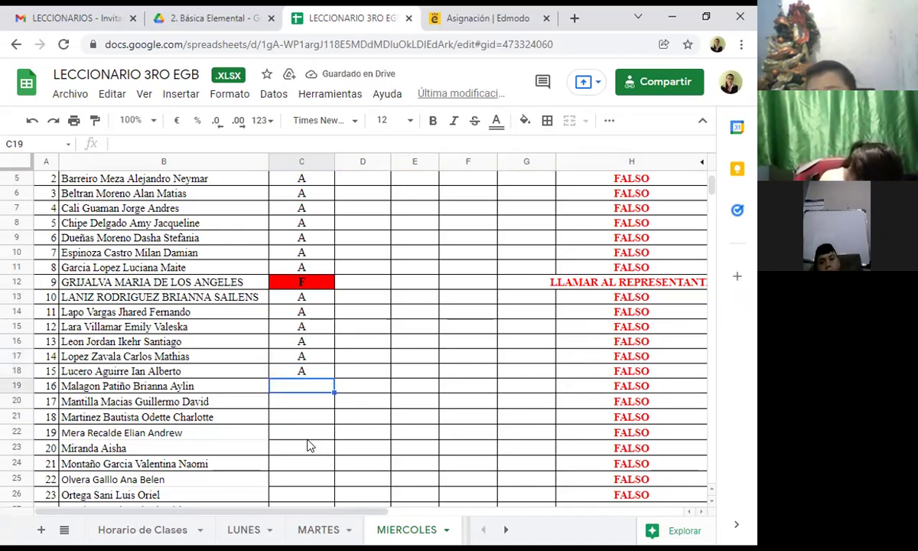
type("A")
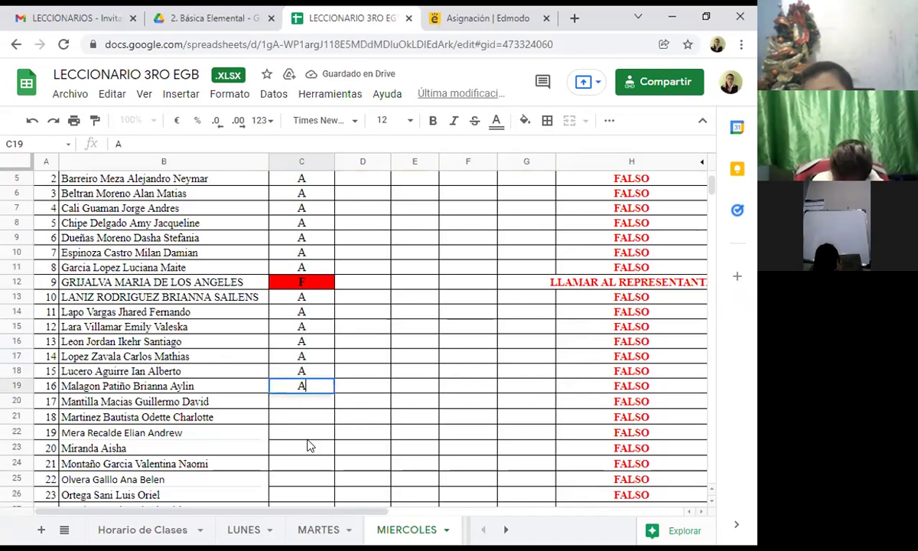
key("Return")
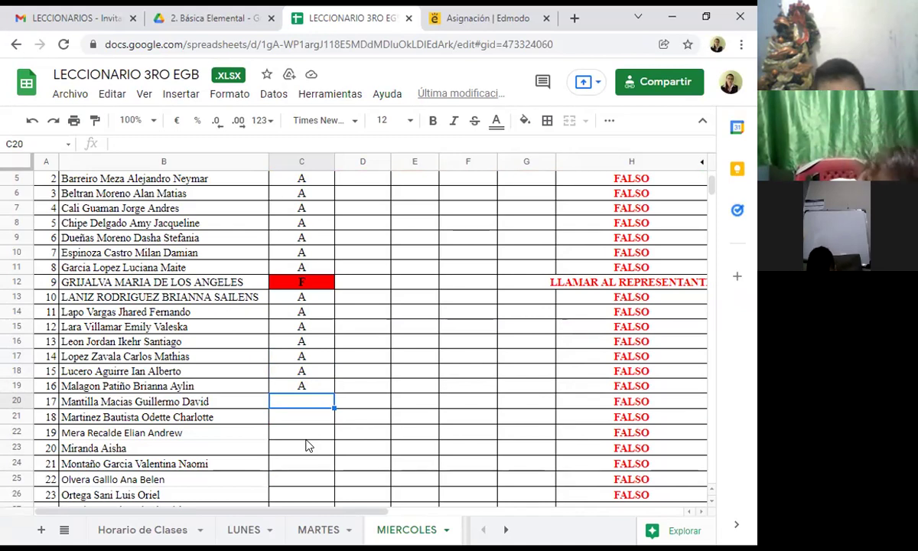
Check the assignment page in Edmodo and enter A in C20 of the Algebra y Funciones column
type("A")
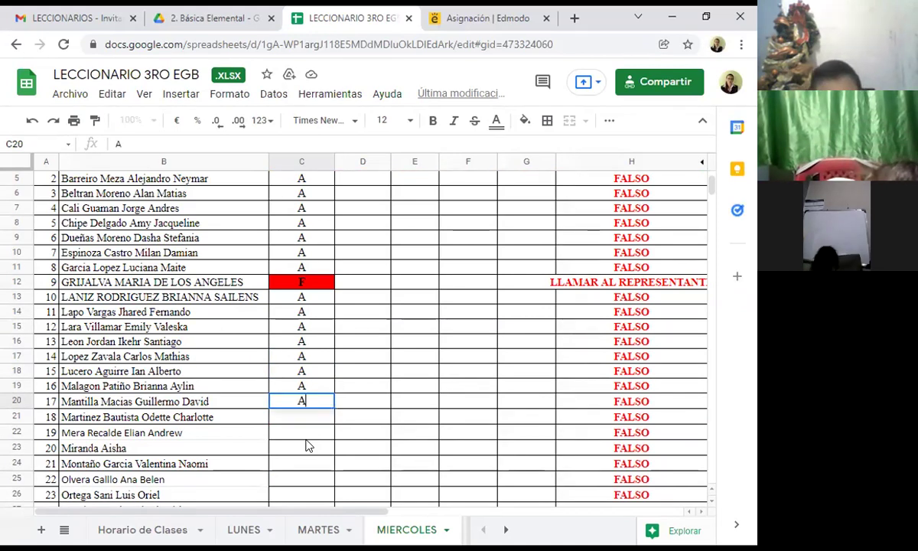
key("BackSpace")
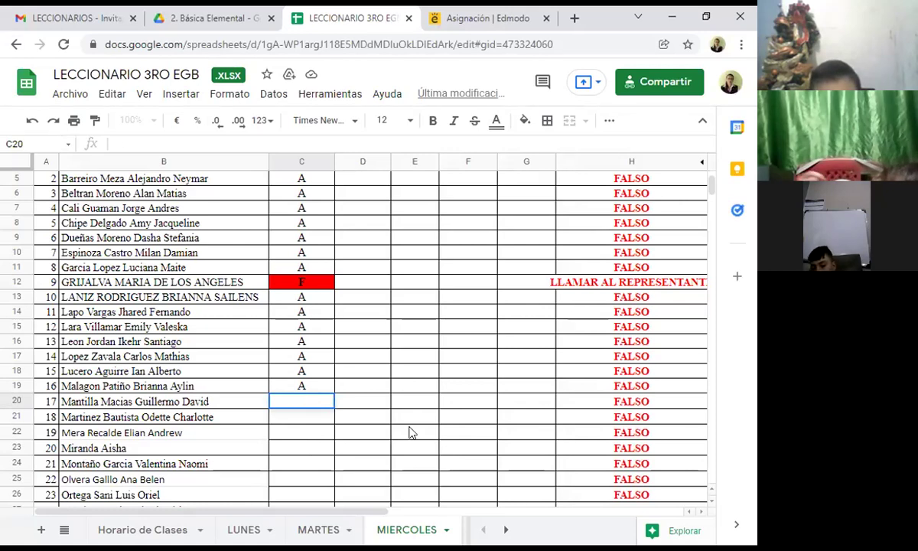
left_click(451, 23)
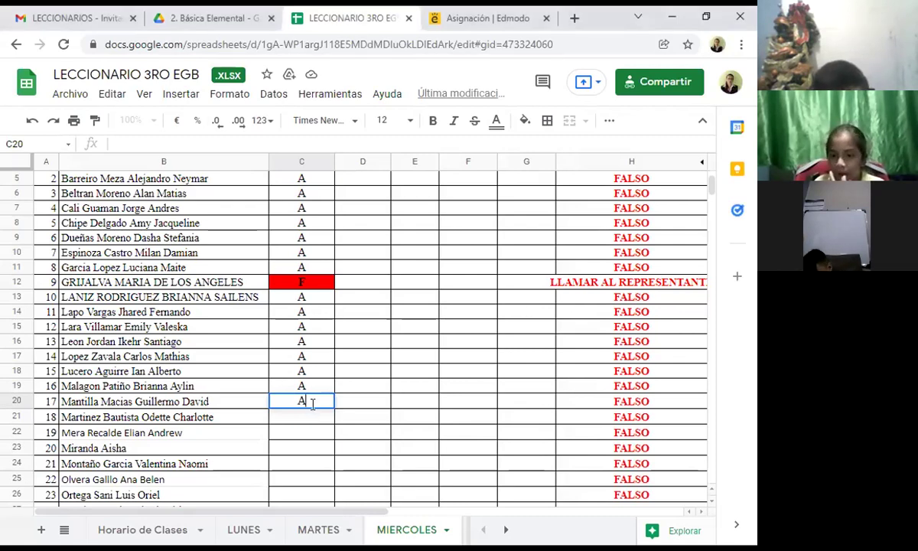
left_click(310, 422)
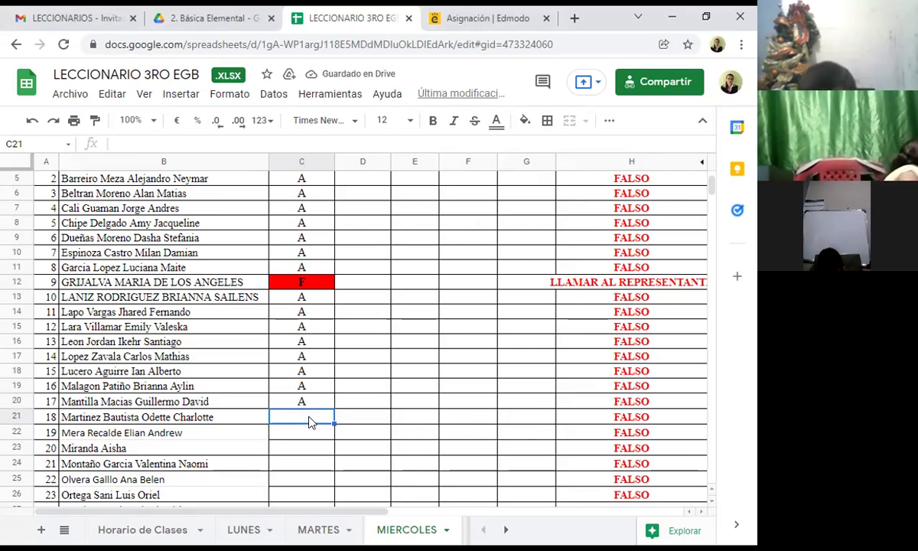
Enter F in C21 and A in C22 of the Algebra y Funciones column
type("F")
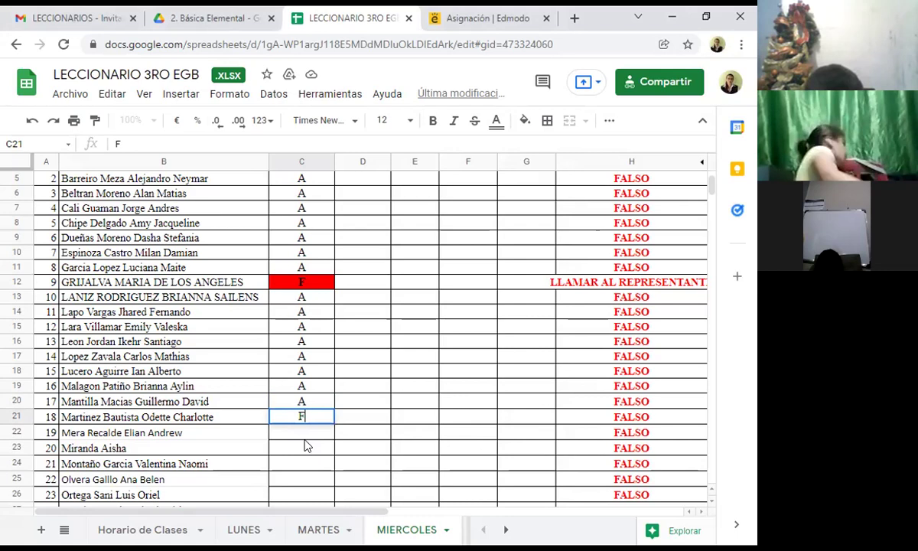
left_click(304, 435)
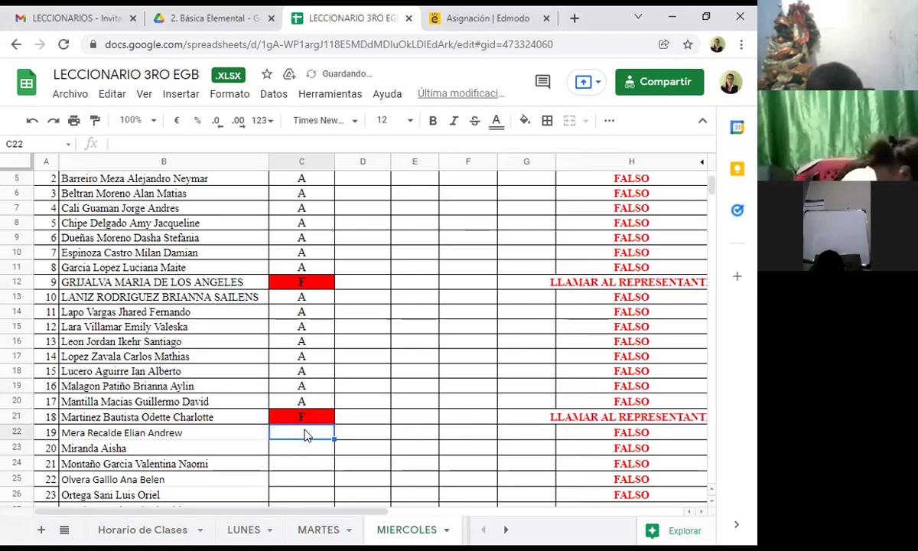
type("A")
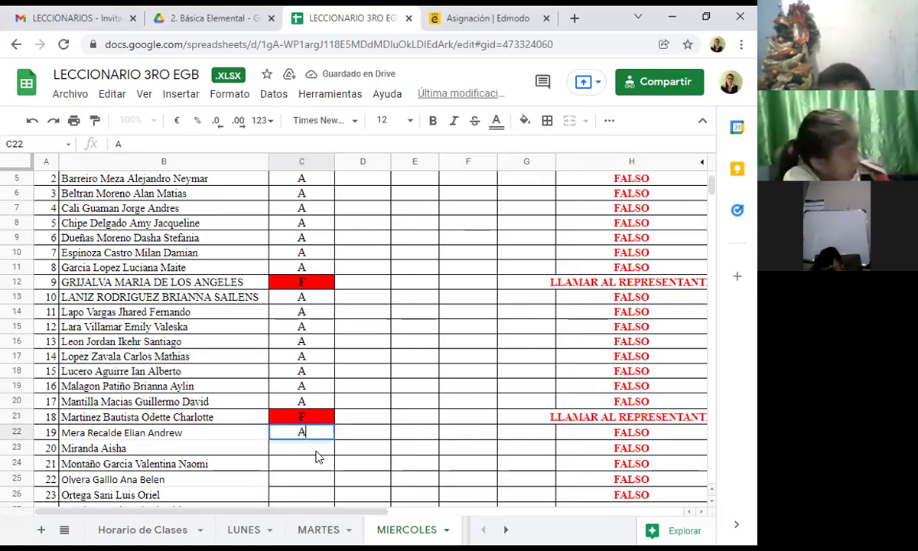
key("Return")
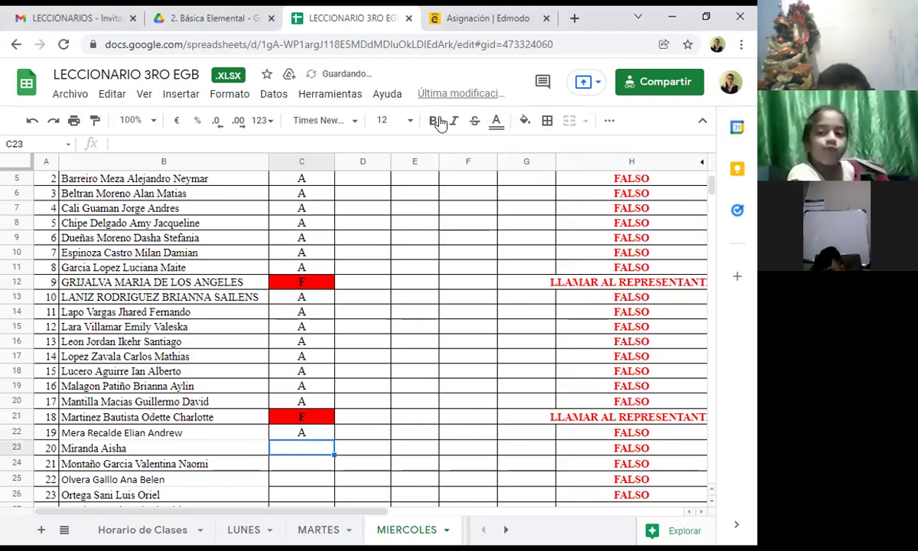
Enter A in cells C23 to C25 of the Algebra y Funciones column
type("A")
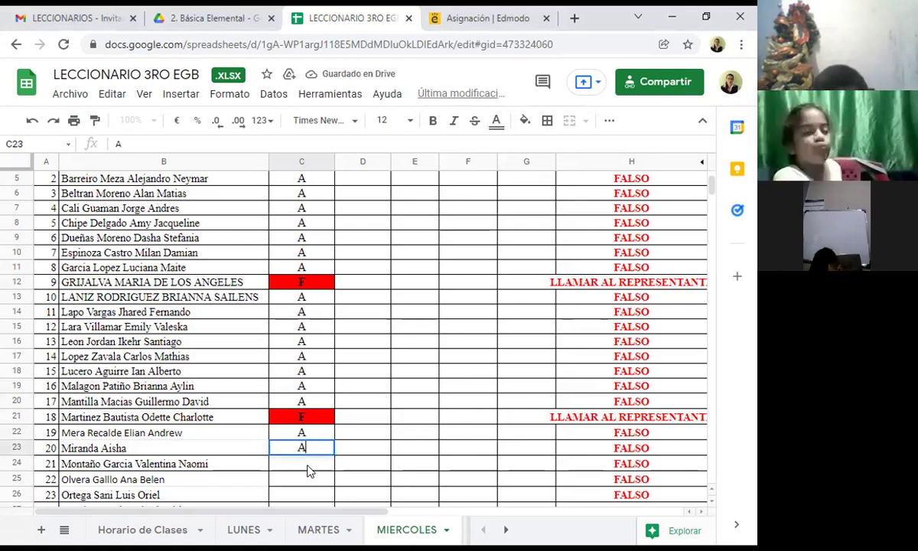
key("Return")
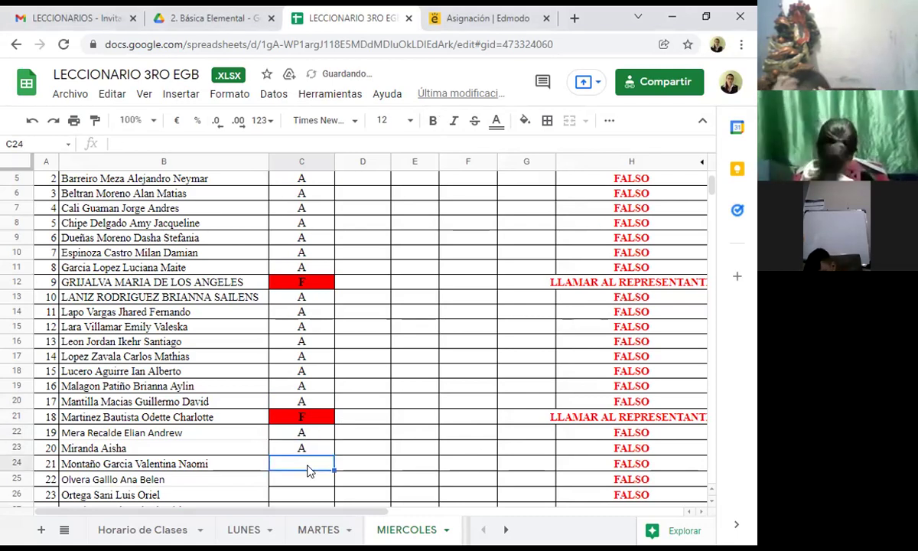
type("A")
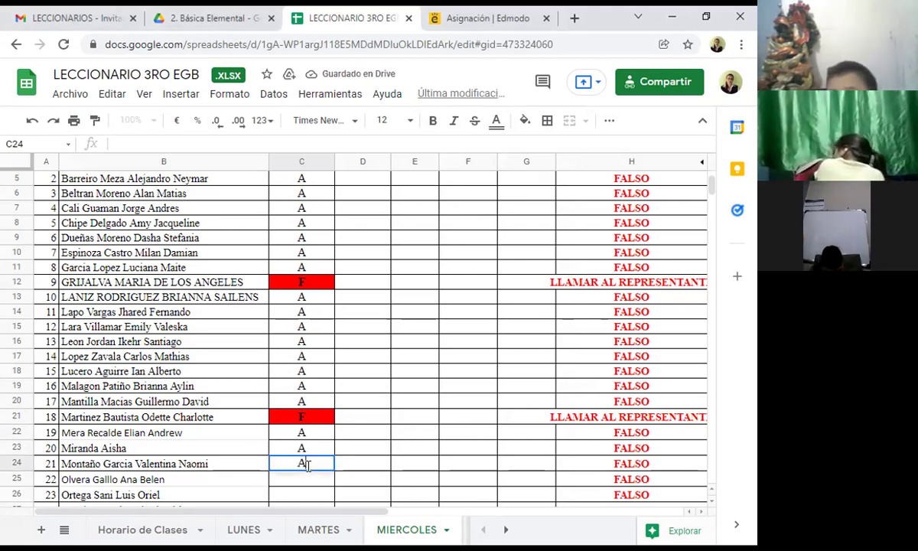
key("Return")
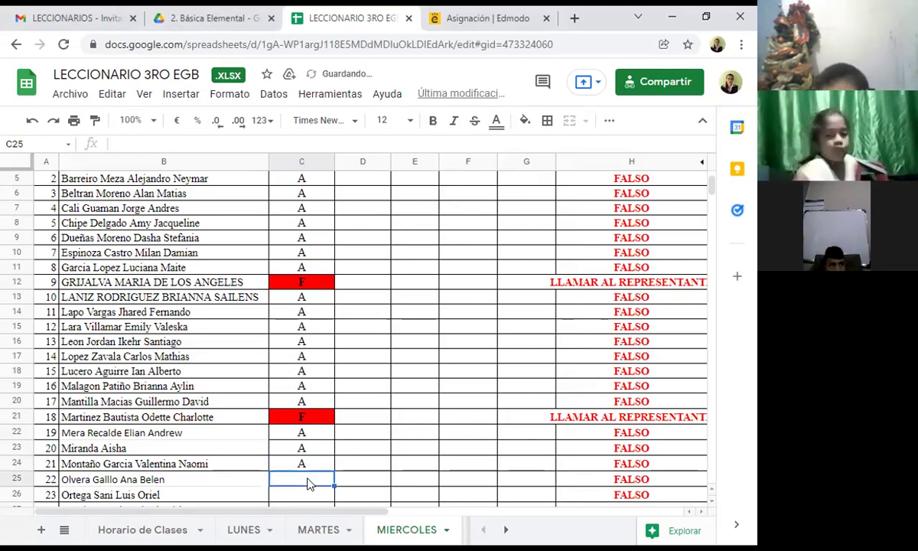
type("A")
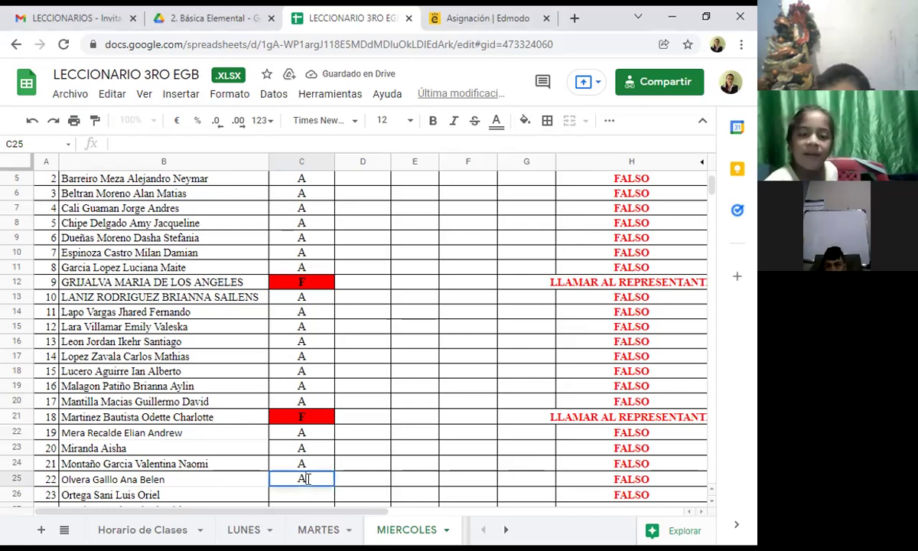
key("Return")
Enter A in cells C26 to C28 of the Algebra y Funciones column
scroll(308, 428, "down", 3)
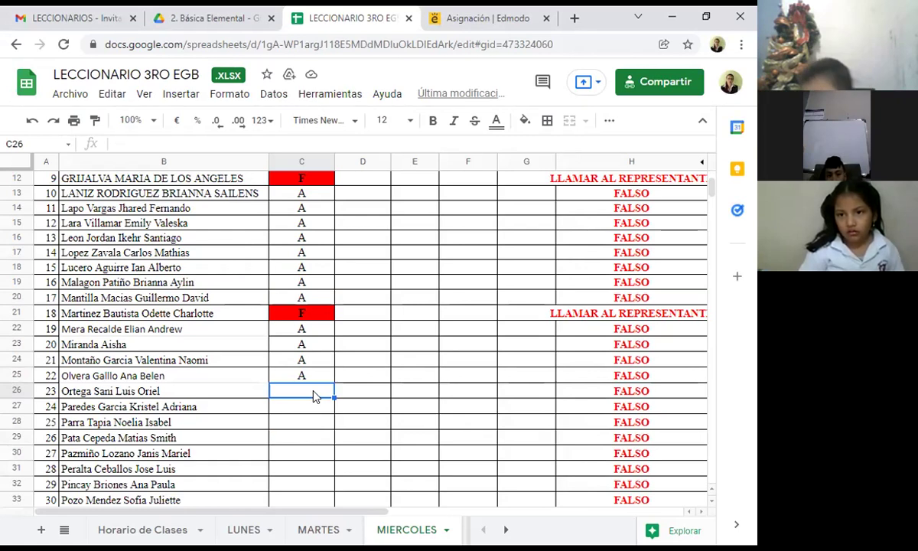
type("A")
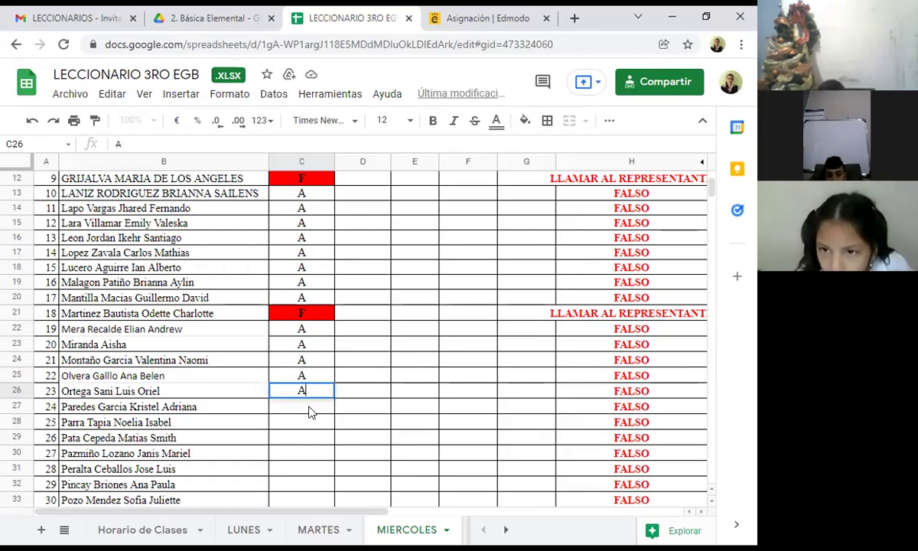
key("Return")
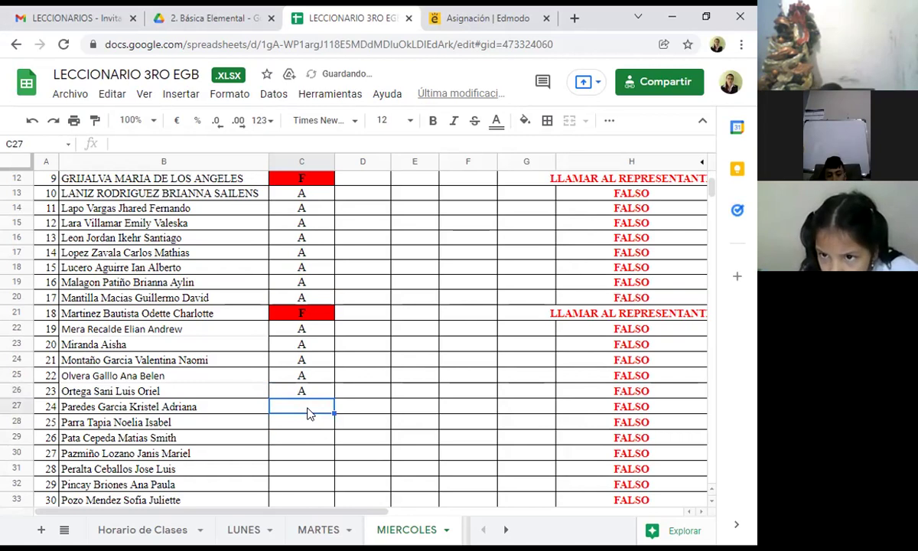
type("A")
left_click(311, 433)
left_click(311, 423)
type("A")
left_click(308, 444)
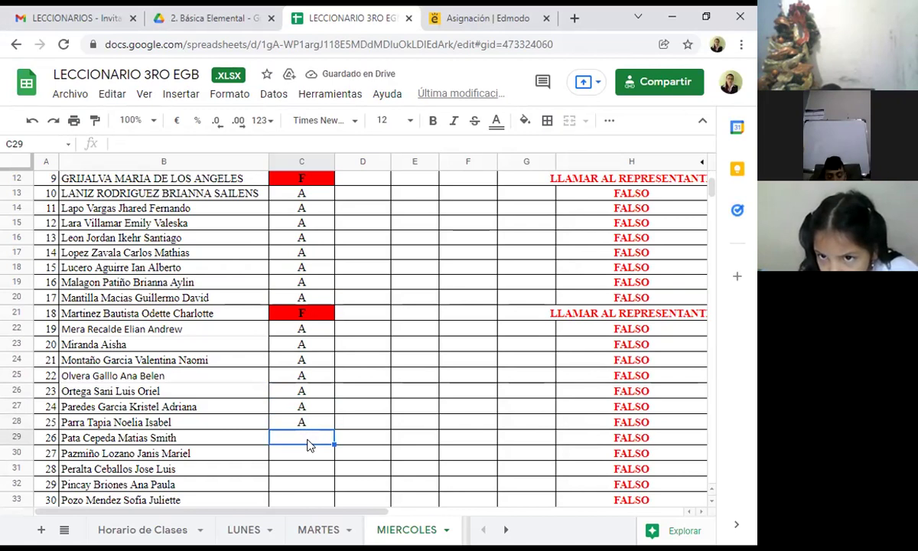
Enter F in cells C29 and C30 of the Algebra y Funciones column
type("F")
key("Return")
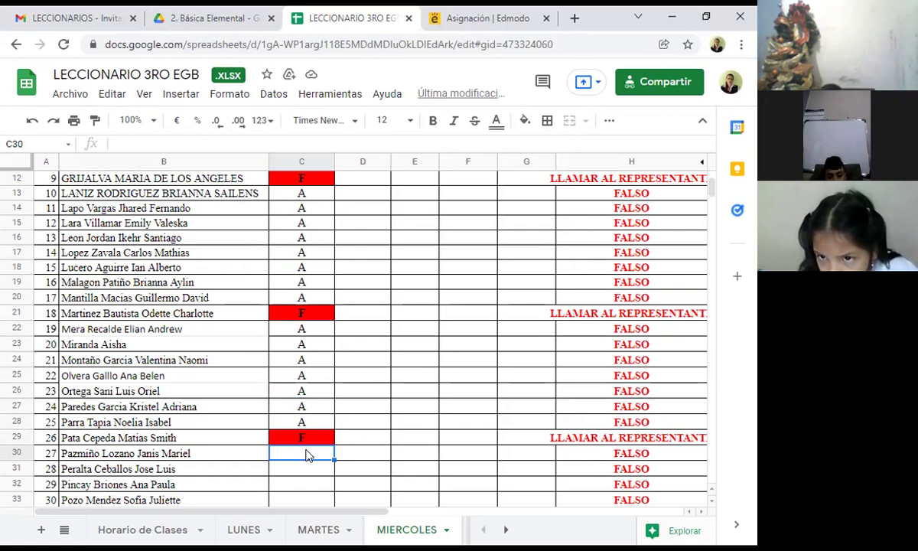
type("F")
key("Return")
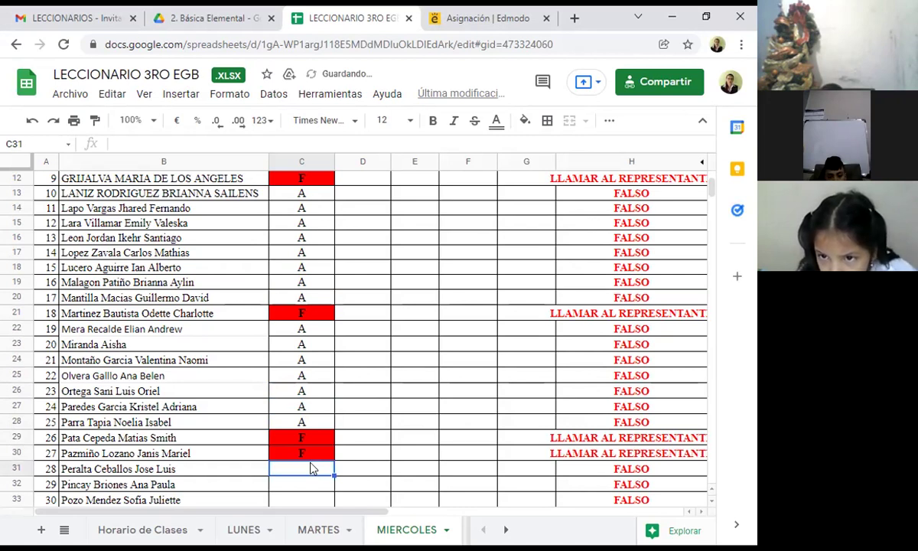
Change C30 to A and enter A in C31 of the Algebra y Funciones column
left_click(312, 455)
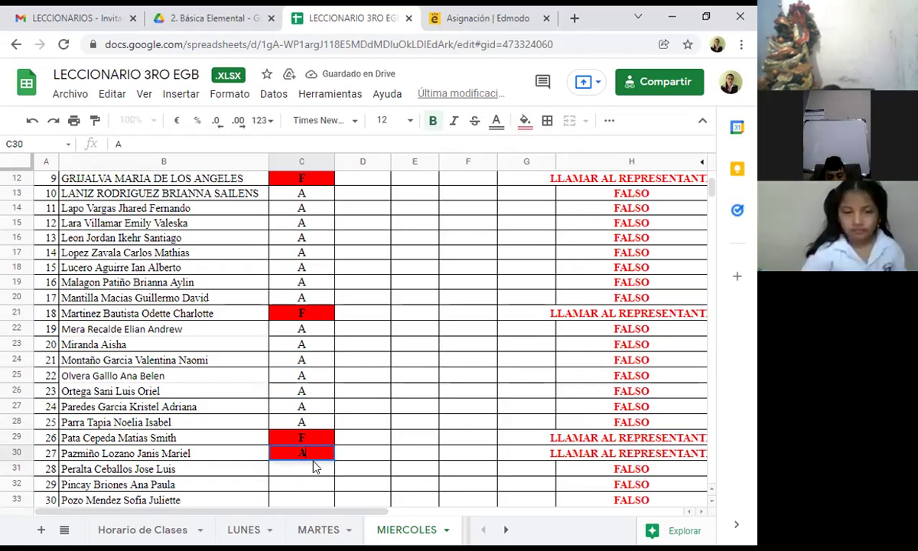
type("A")
key("Return")
type("A")
key("Return")
Enter A in cells C32 and C33 of the Algebra y Funciones column
scroll(366, 414, "down", 4)
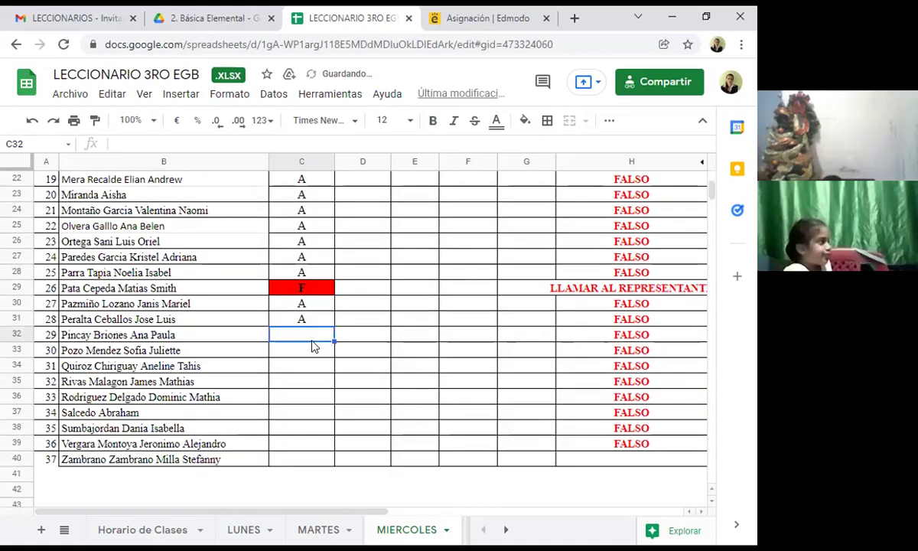
type("A")
key("Return")
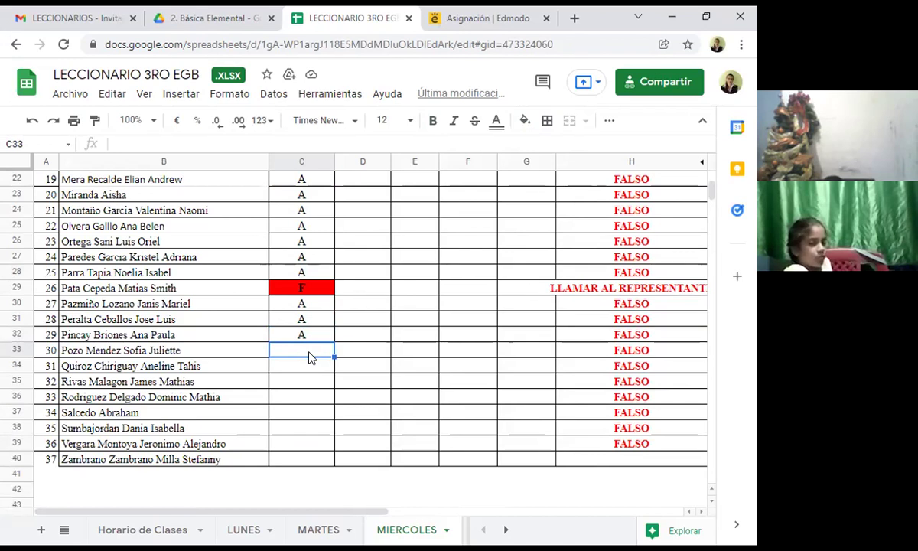
type("A")
key("Return")
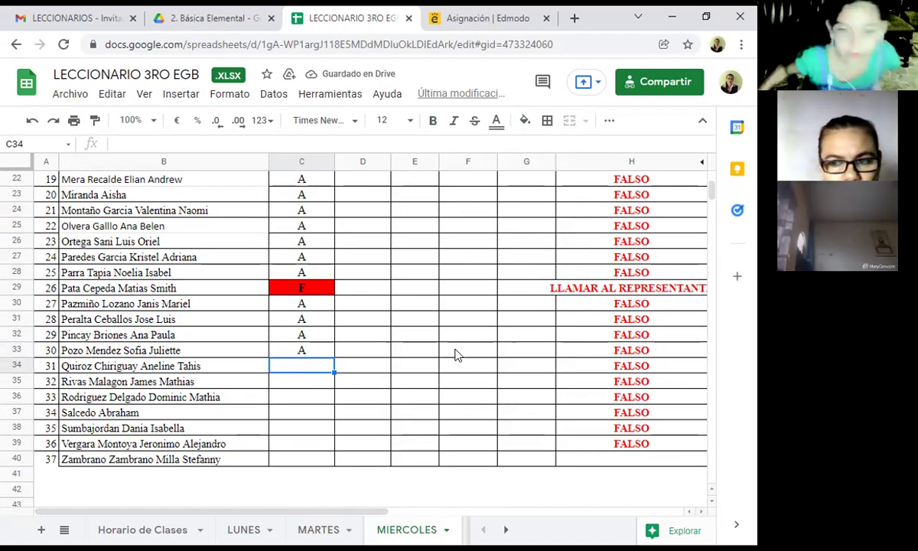
Enter F in C34 and A in C35 of the Algebra y Funciones column
type("F")
key("Return")
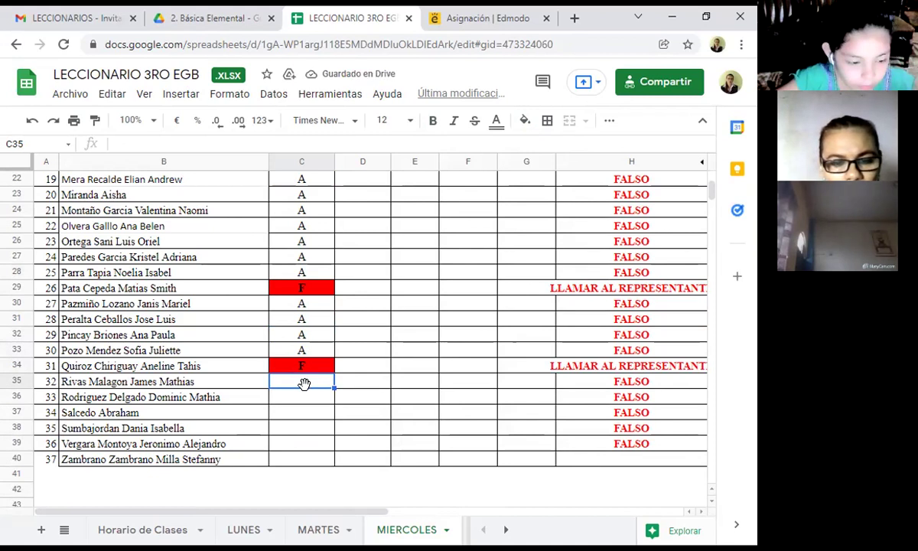
type("A")
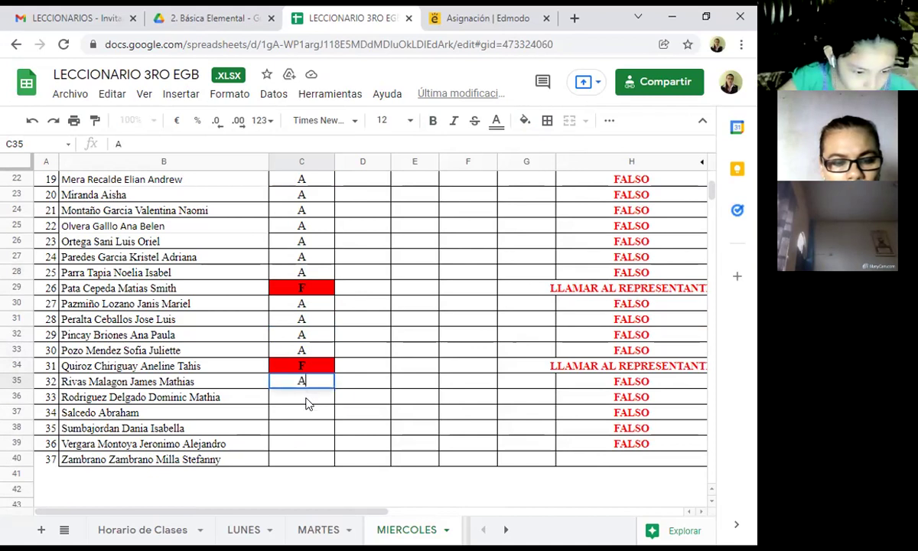
key("Return")
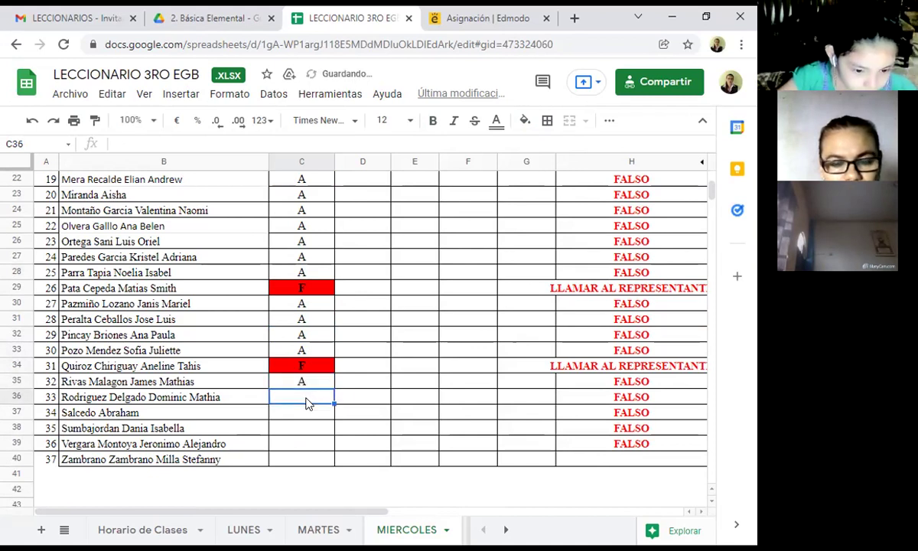
Enter A in cells C36 to C38 of the Algebra y Funciones column
type("A")
left_click(312, 421)
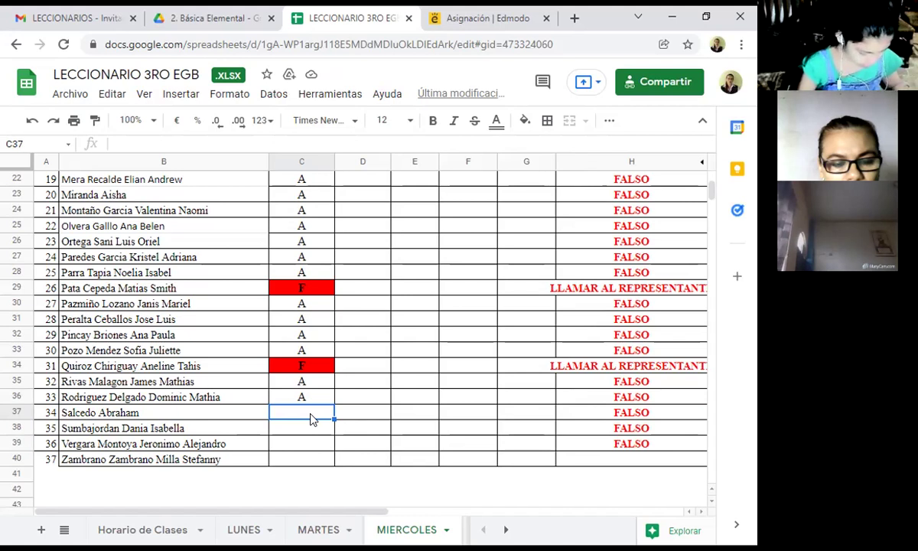
type("A")
left_click(310, 427)
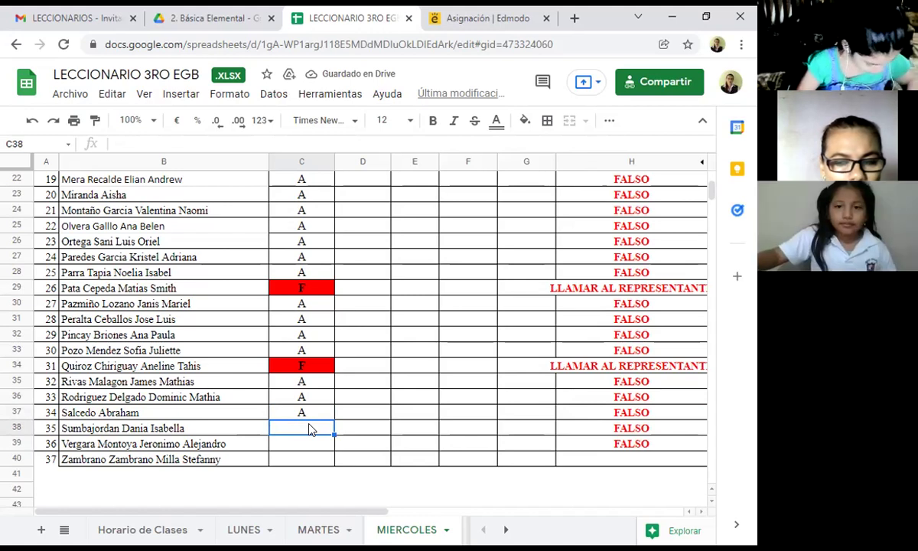
type("A")
left_click(308, 446)
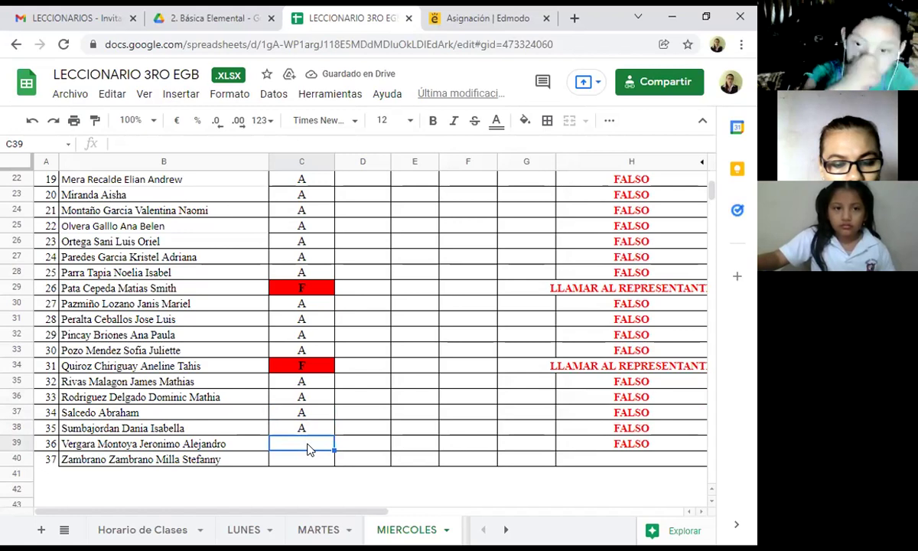
Enter A in C39 and F in C40 of the Algebra y Funciones column
type("A")
left_click(320, 457)
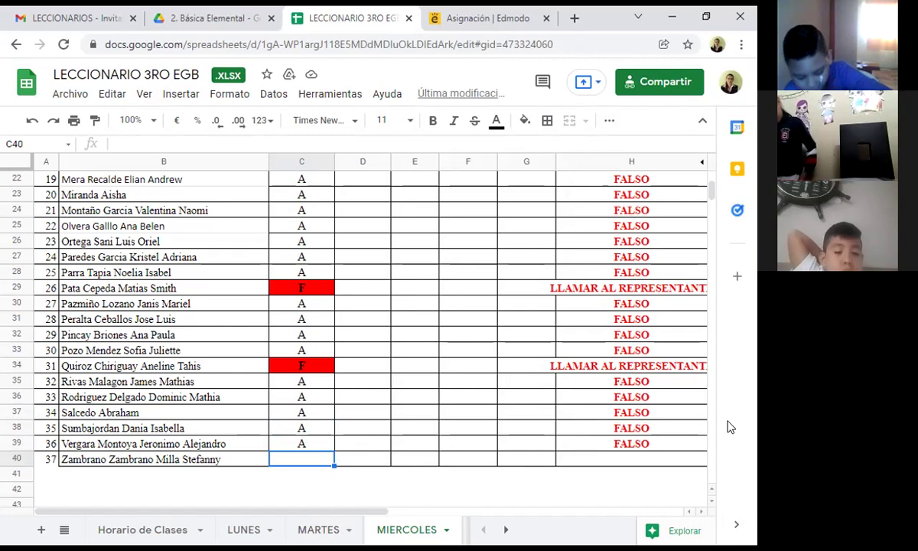
type("F")
left_click(474, 387)
Change the attendance mark in C21 of the Algebra y Funciones column to A
scroll(410, 373, "up", 6)
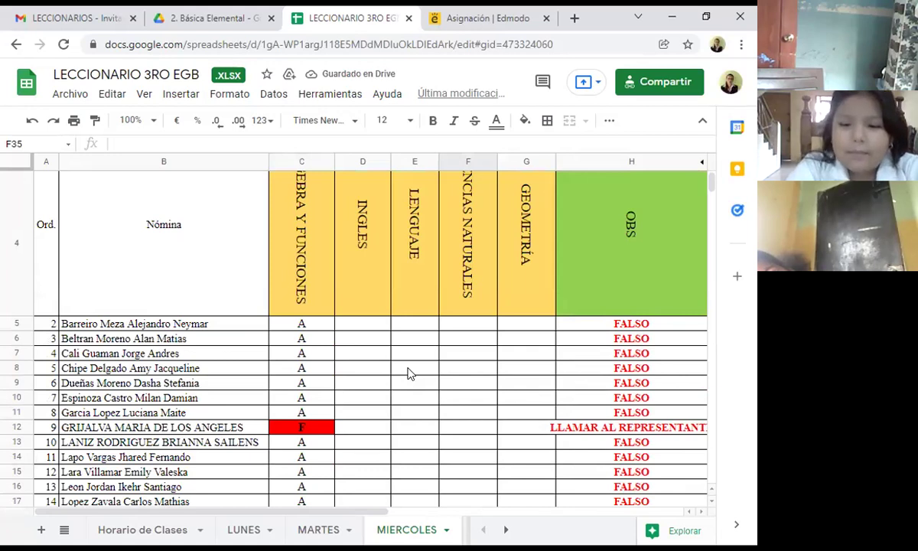
scroll(407, 372, "down", 5)
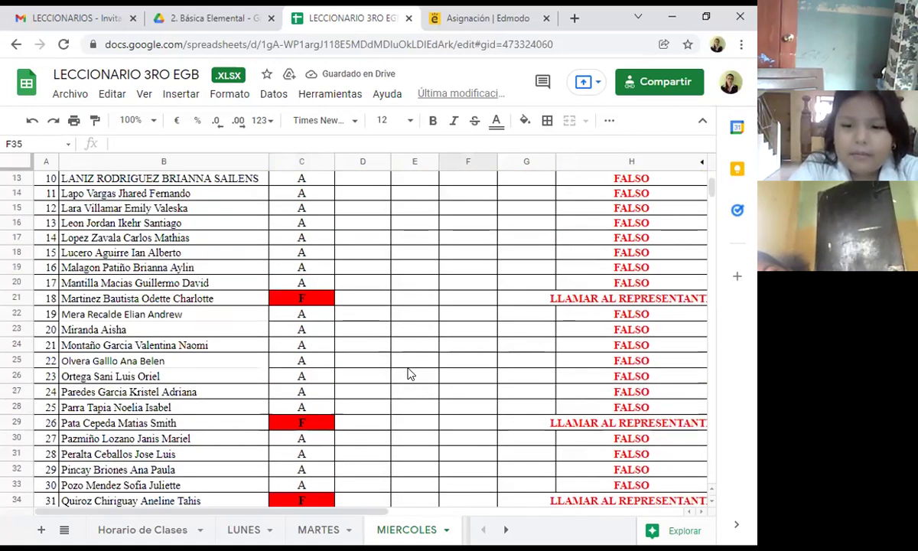
left_click(305, 297)
type("A")
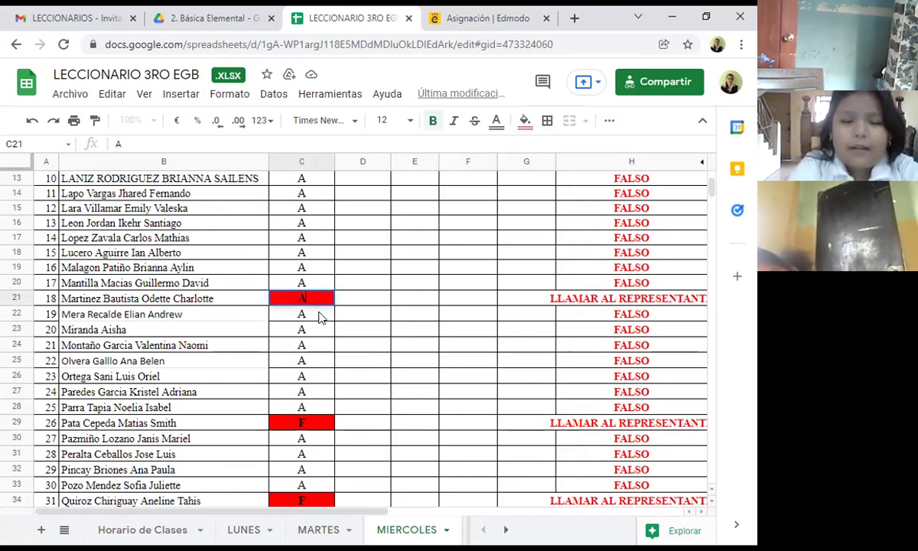
left_click(375, 425)
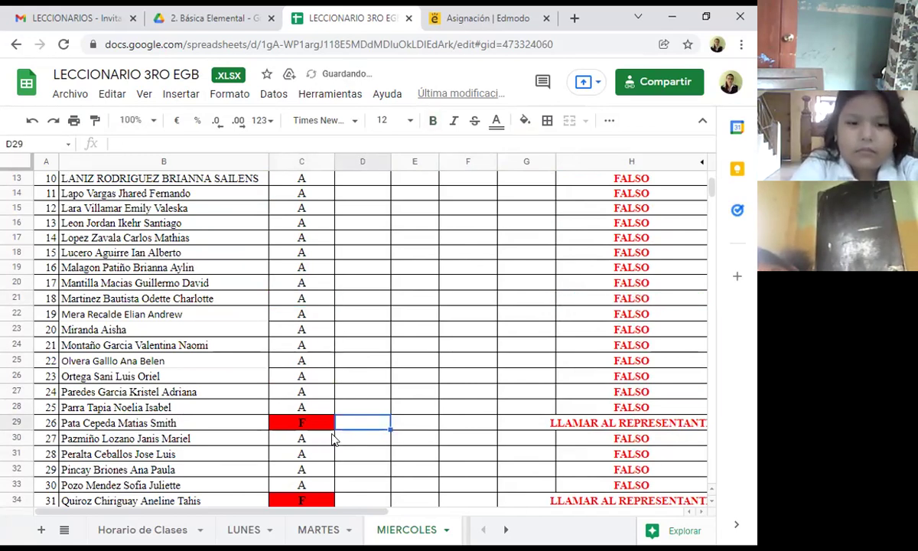
scroll(334, 439, "down", 2)
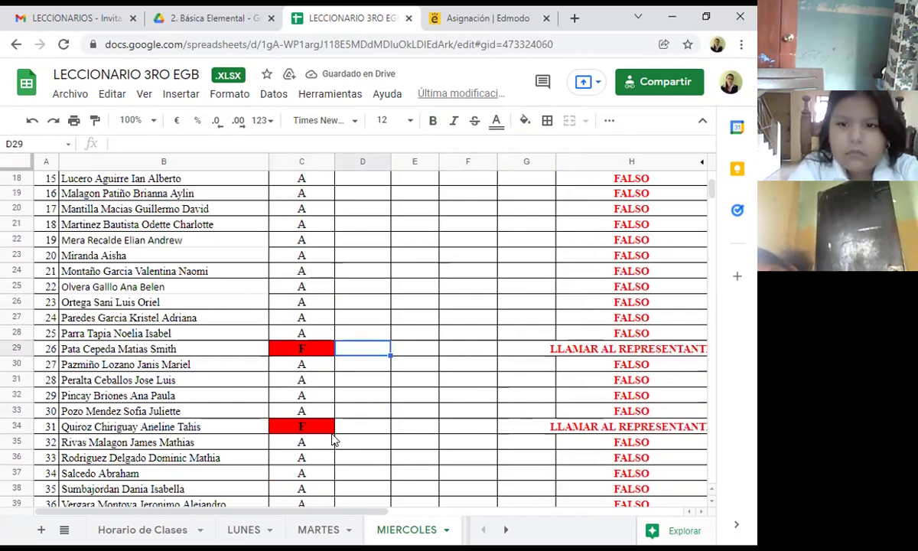
scroll(333, 439, "down", 3)
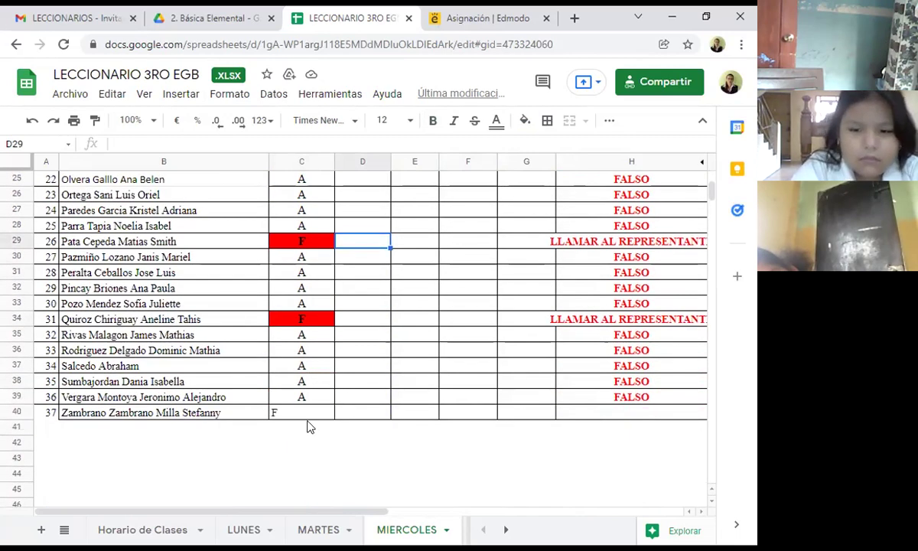
left_click(364, 366)
scroll(367, 352, "up", 4)
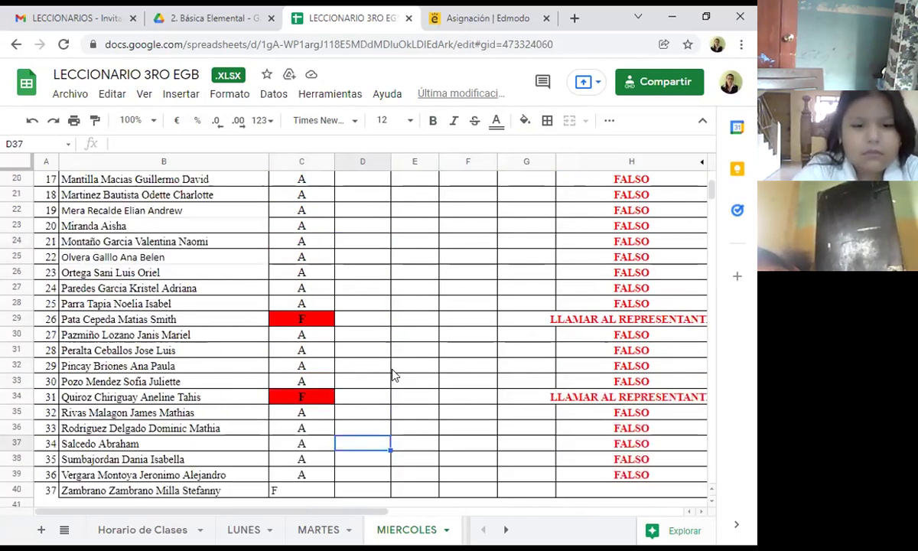